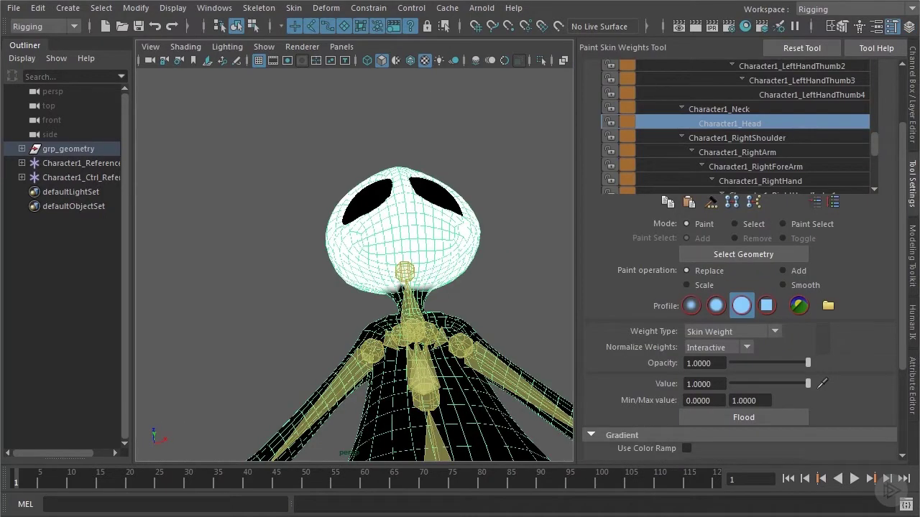
Step: Rotate the alien's head joint backward to check the head and neck deformation
alt+drag(350, 306, 521, 364)
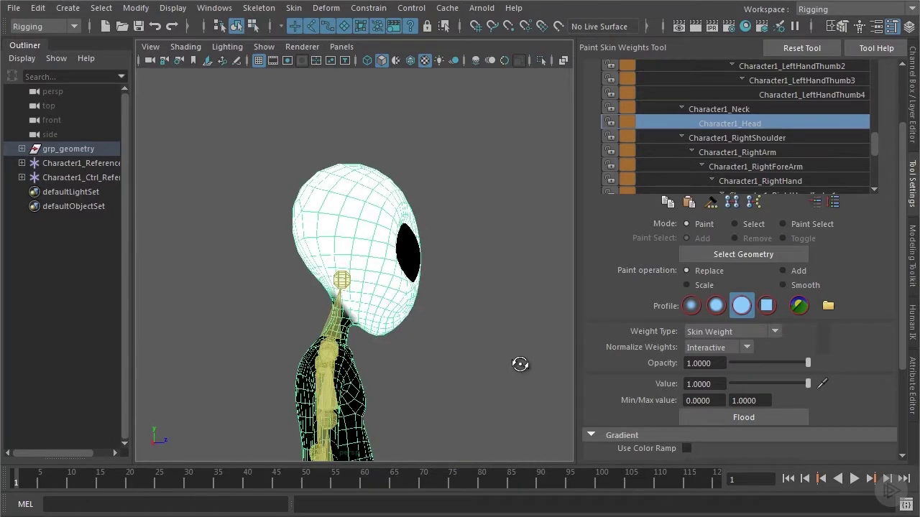
key(w)
click(344, 278)
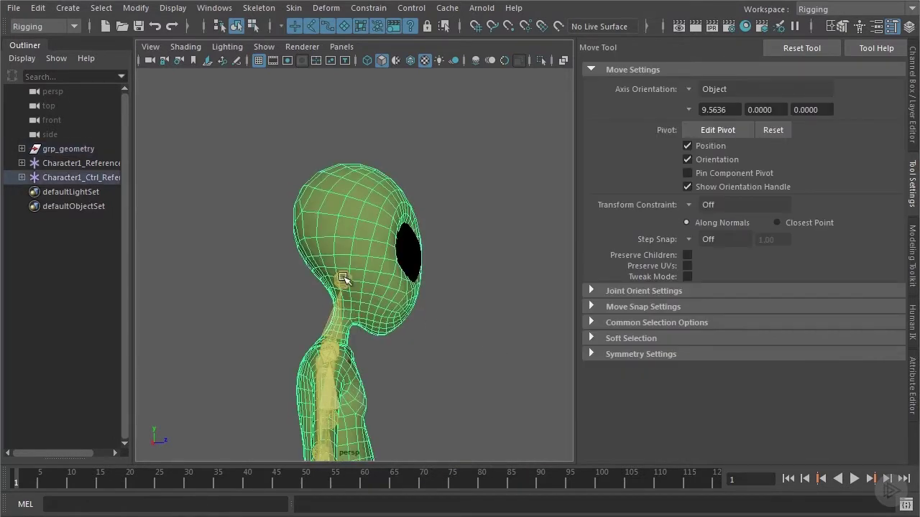
key(e)
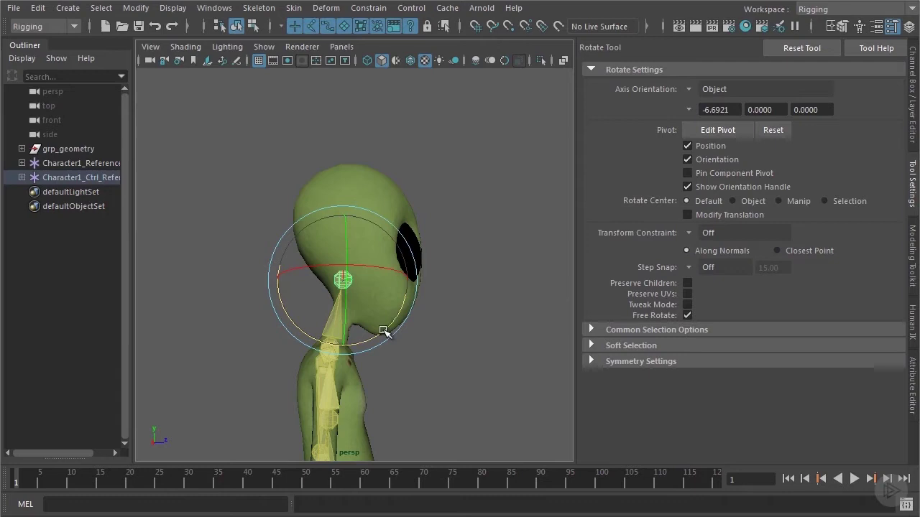
mouse_move(383, 331)
mouse_down()
mouse_move(396, 277)
mouse_move(379, 316)
mouse_up()
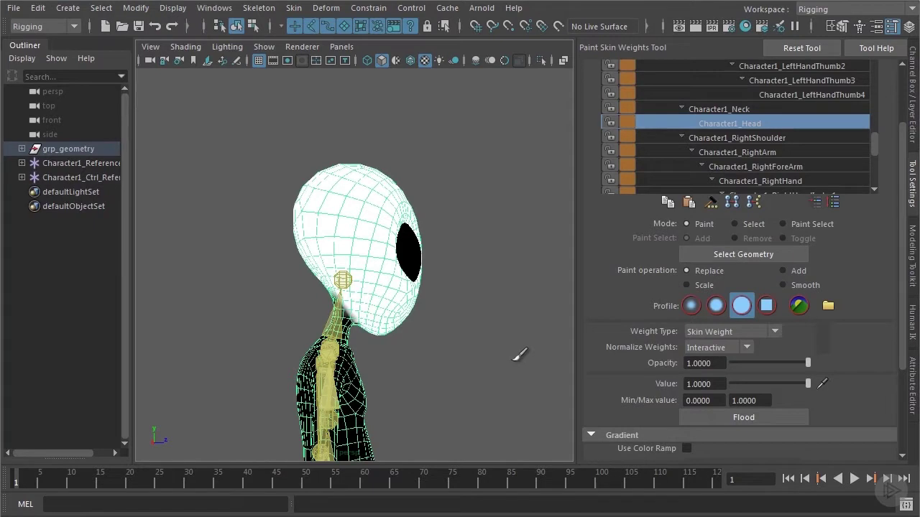
Step: Reselect the head joint and tilt it back further to recheck the skin weights
key(w)
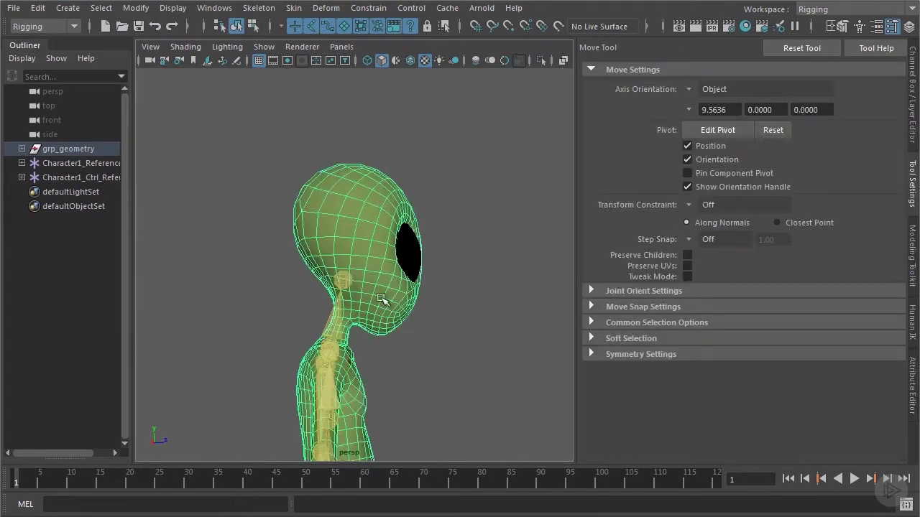
click(343, 279)
key(e)
drag(383, 332, 353, 321)
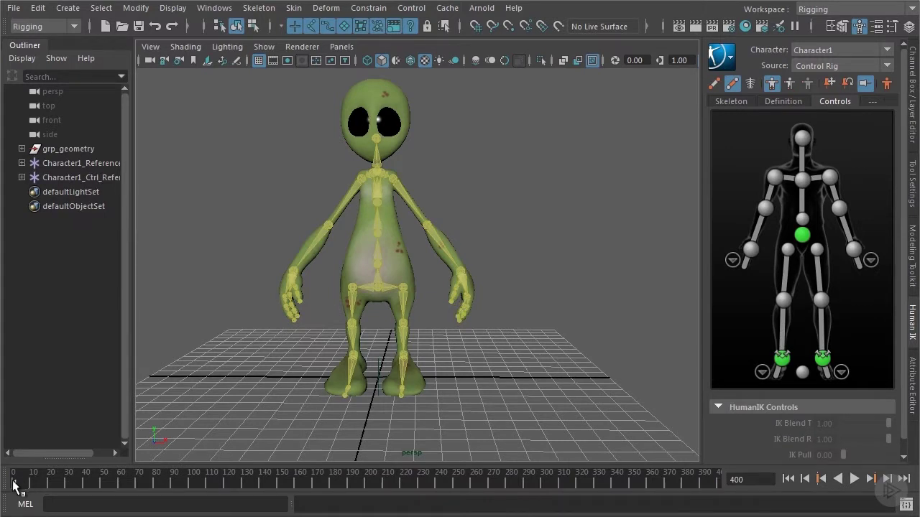
Step: Scrub the time slider to preview the animation up to frame 52
drag(20, 483, 733, 445)
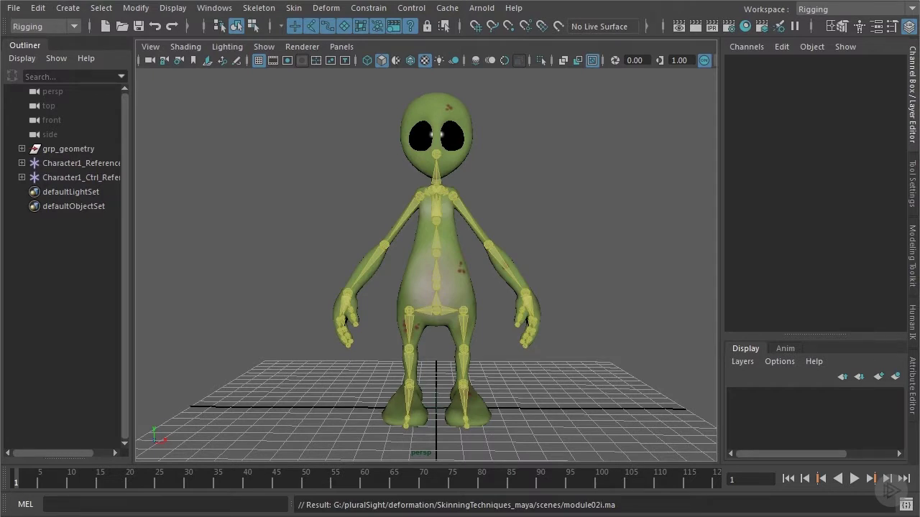
click(466, 315)
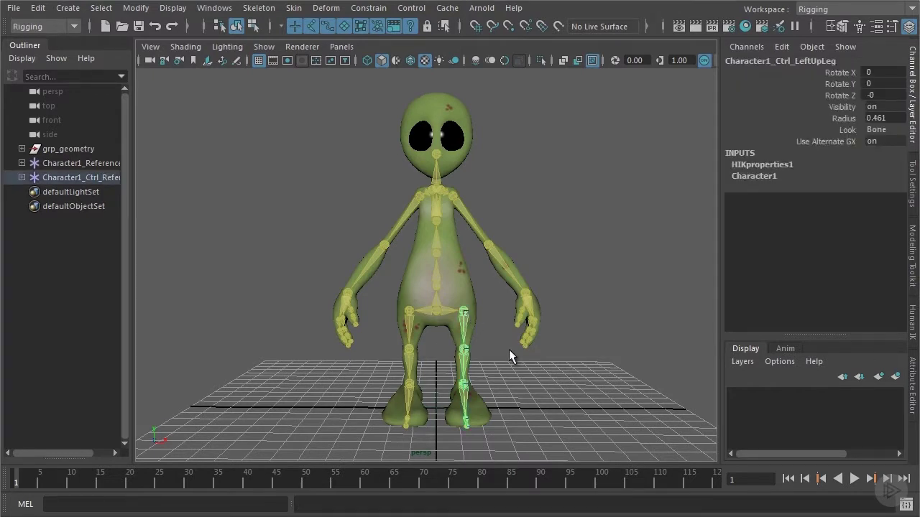
key(e)
alt+drag(581, 386, 372, 249)
key(ctrl+z)
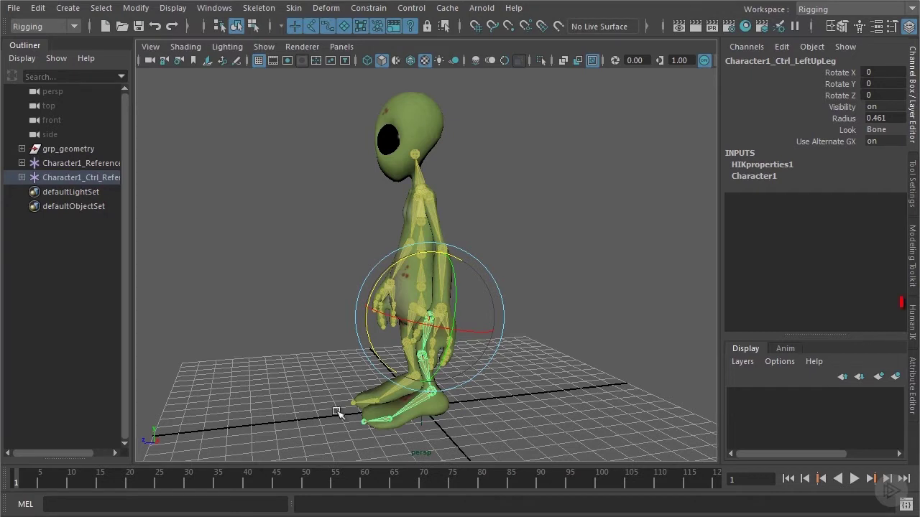
Step: Release all Human IK pinning, test and undo a hand effector pull, then choose Body Part manipulation
click(911, 322)
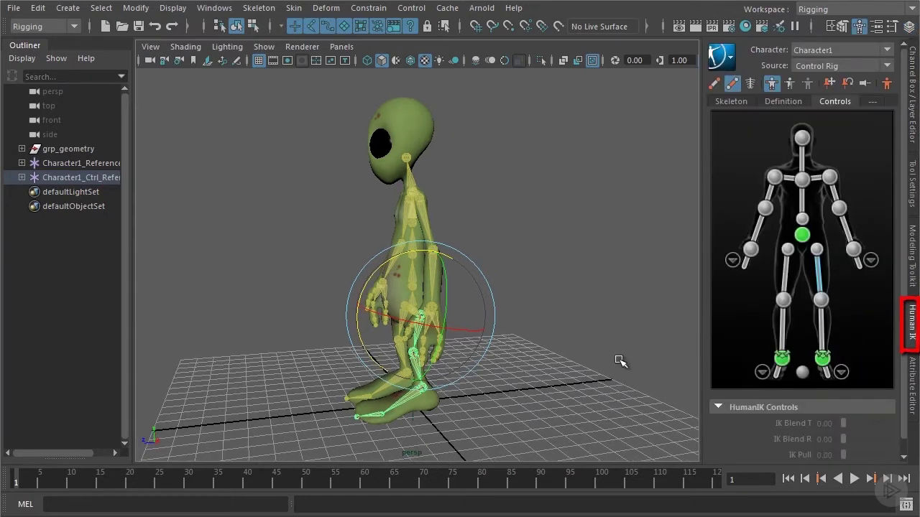
click(865, 88)
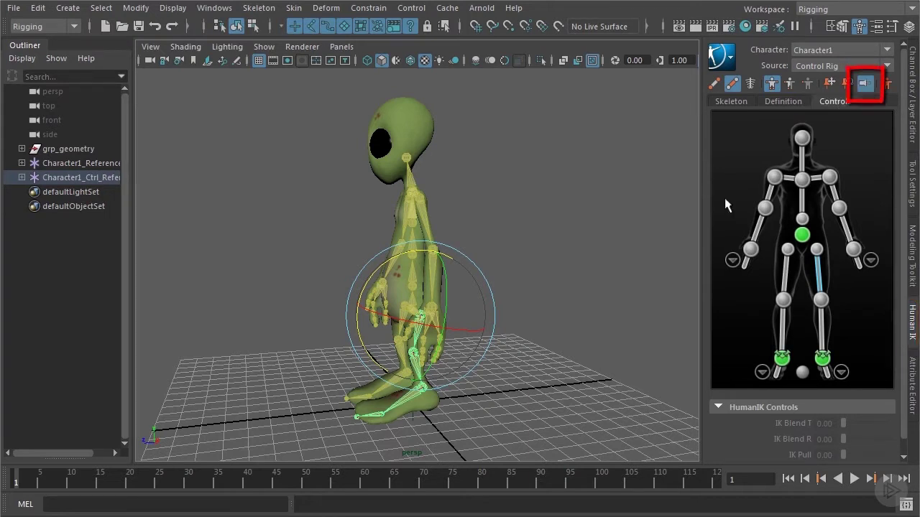
drag(370, 289, 411, 237)
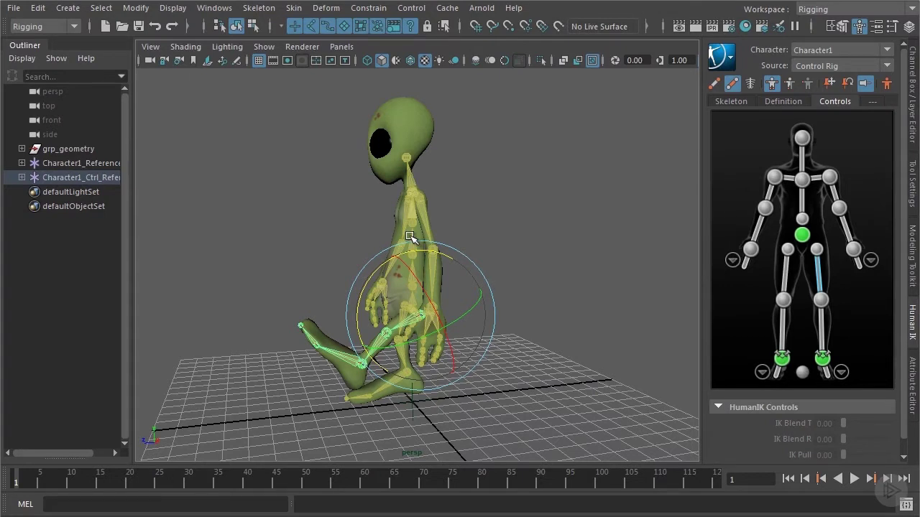
key(ctrl+z)
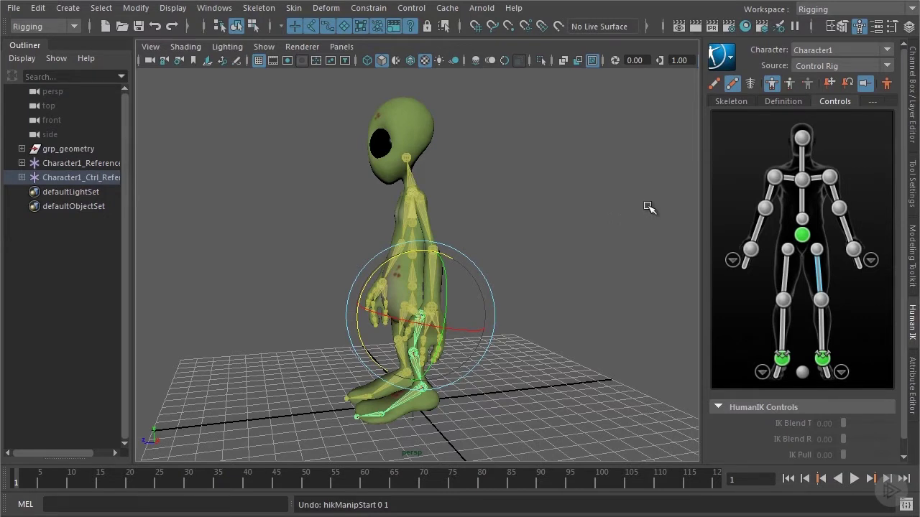
click(788, 85)
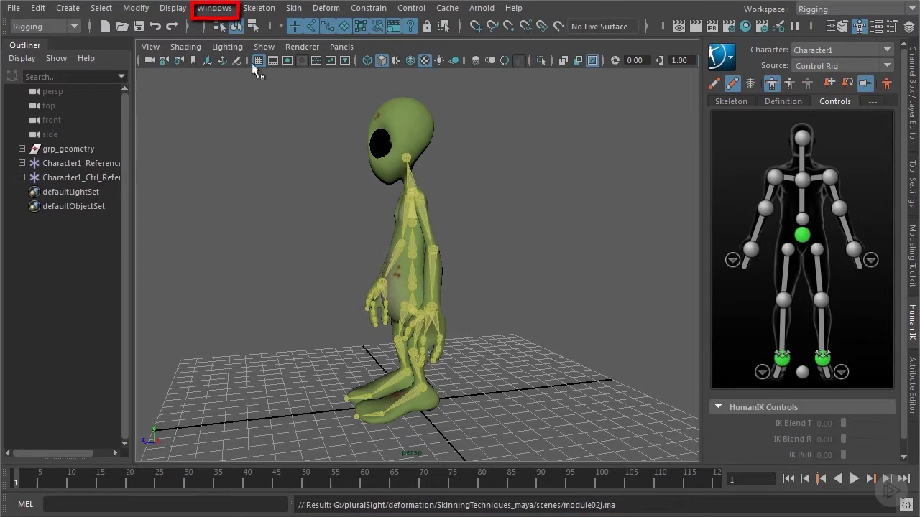
Step: Change the Time Slider playback end from 120 to 400 in Preferences and save
click(227, 12)
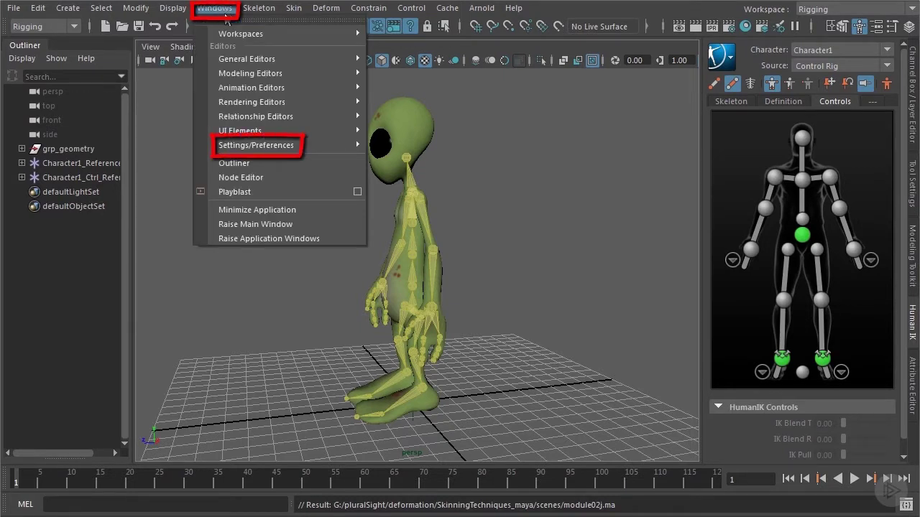
mouse_move(253, 147)
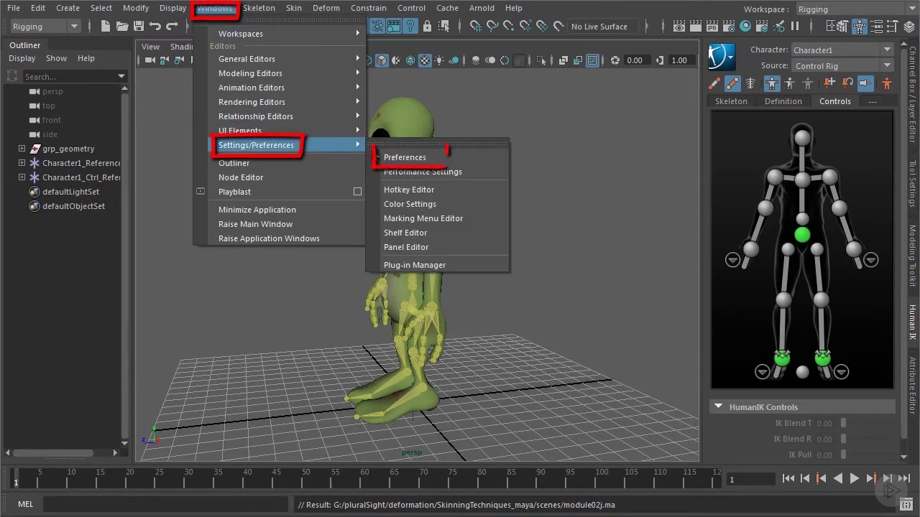
click(393, 158)
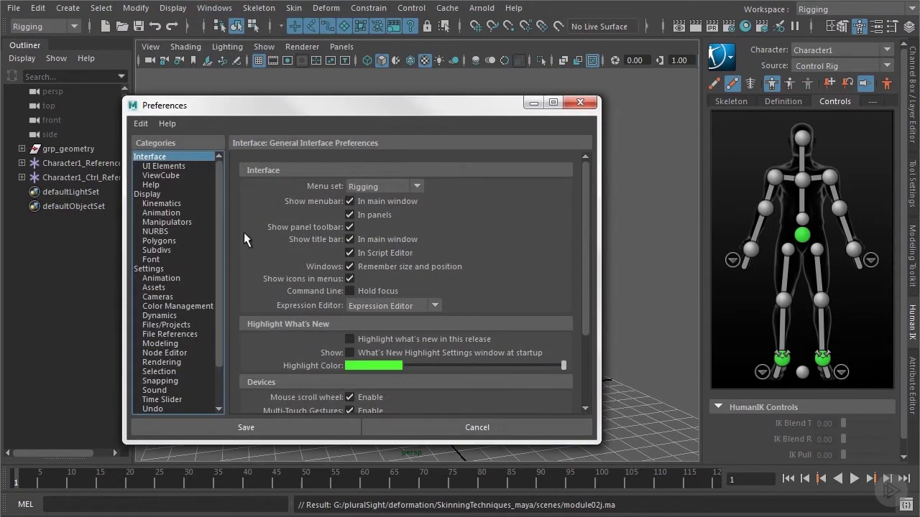
click(174, 401)
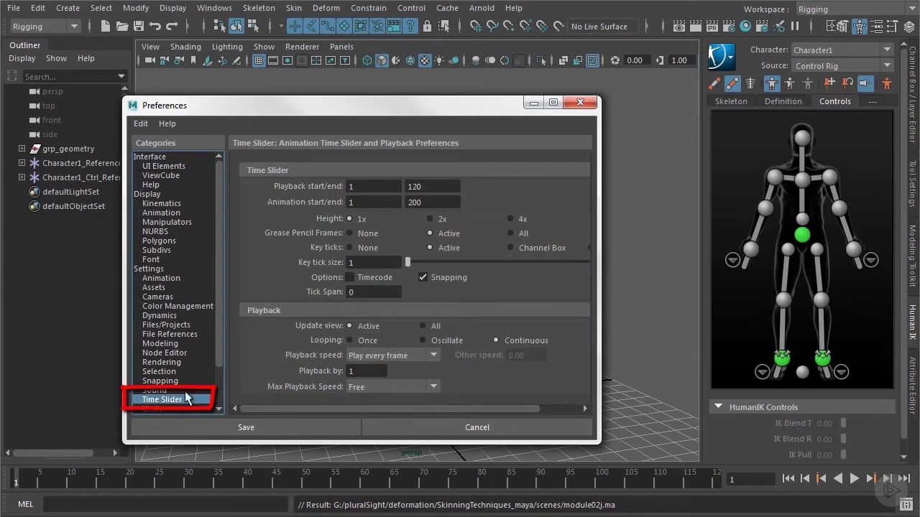
double_click(424, 187)
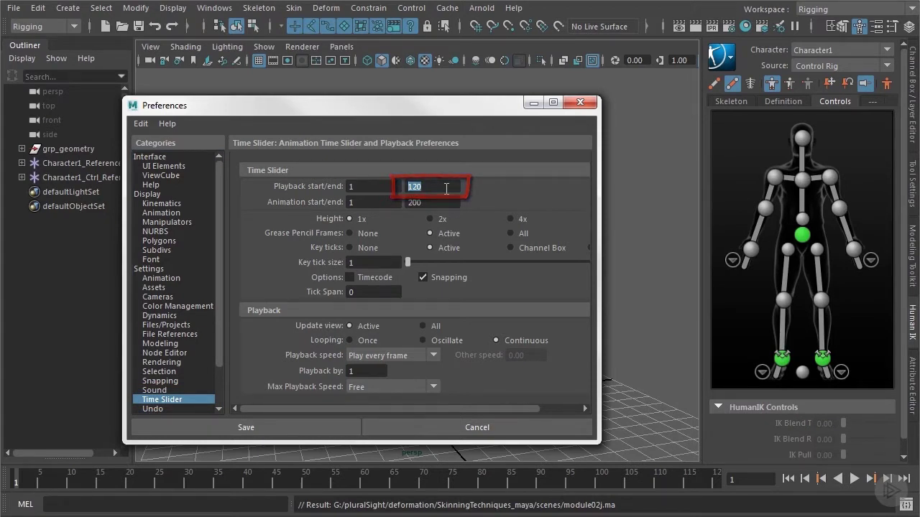
text(400)
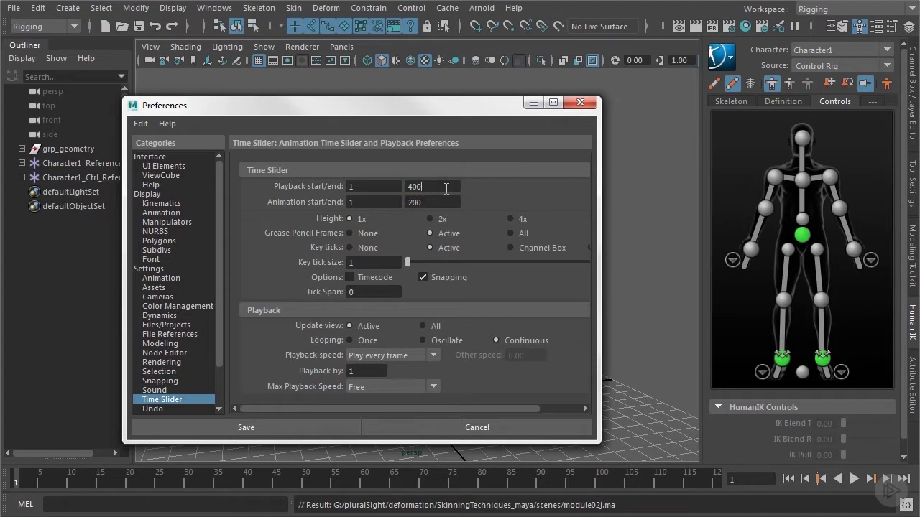
click(279, 428)
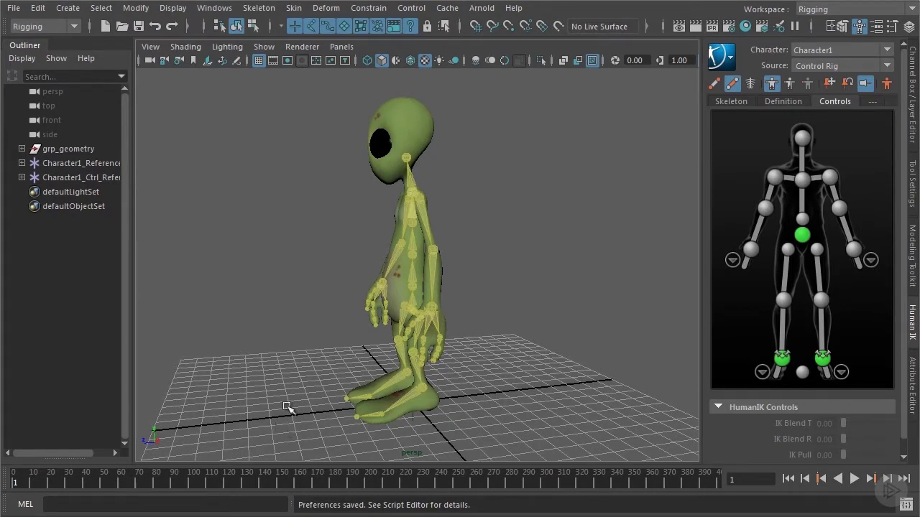
Step: At frame 10, rotate the left hip control to swing the leg forward and key it
alt+drag(311, 405, 366, 401)
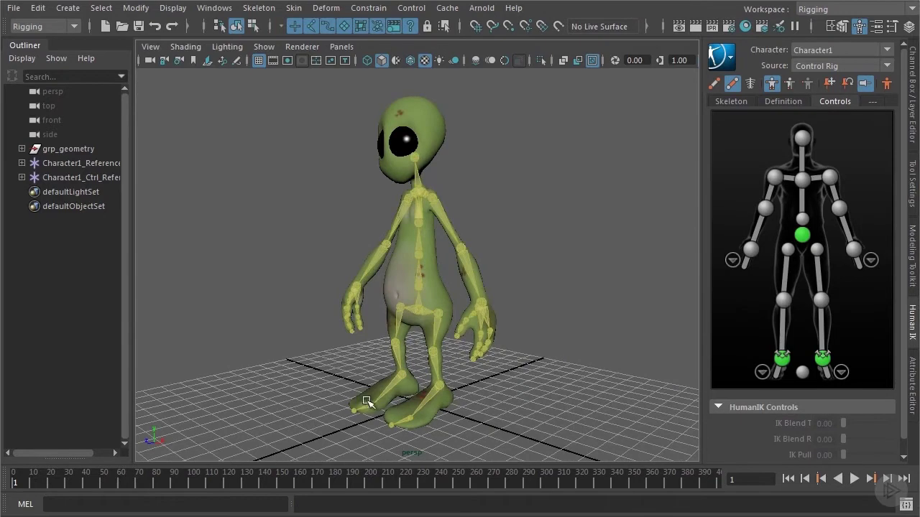
click(443, 318)
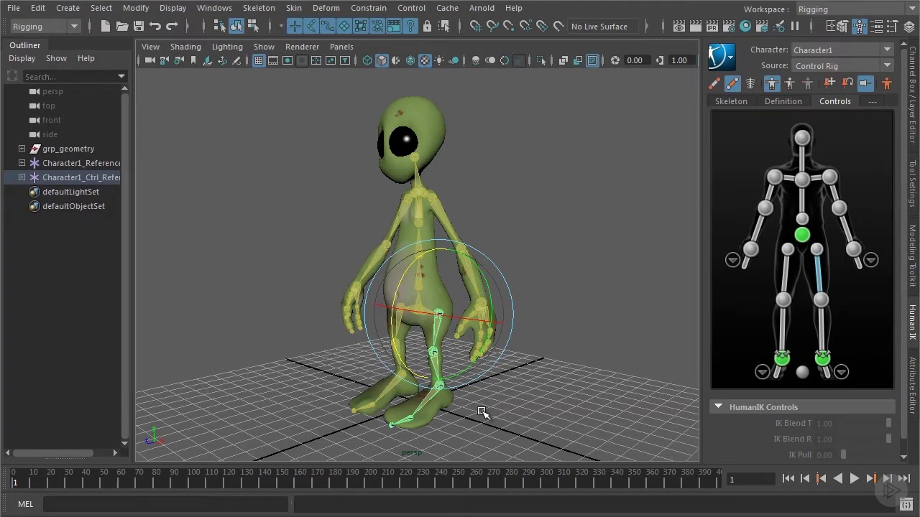
click(32, 487)
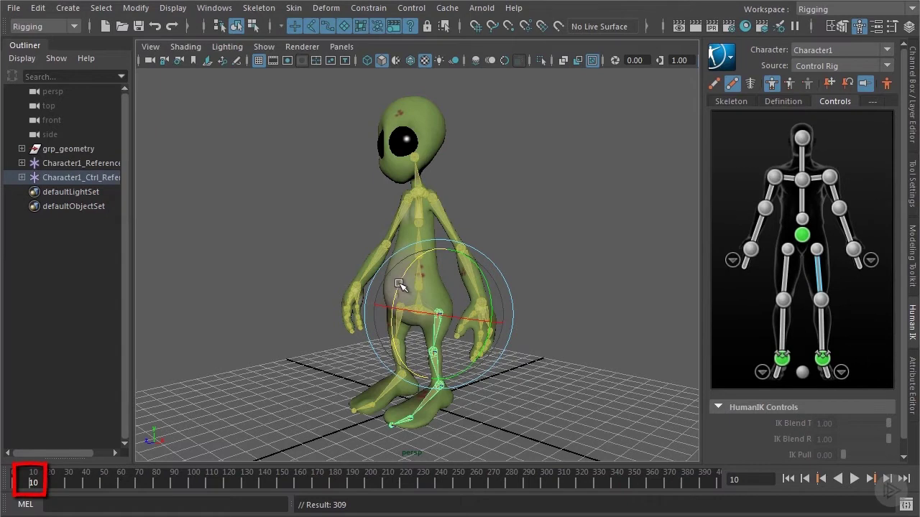
mouse_move(402, 280)
mouse_down()
mouse_move(437, 246)
mouse_move(447, 262)
mouse_up()
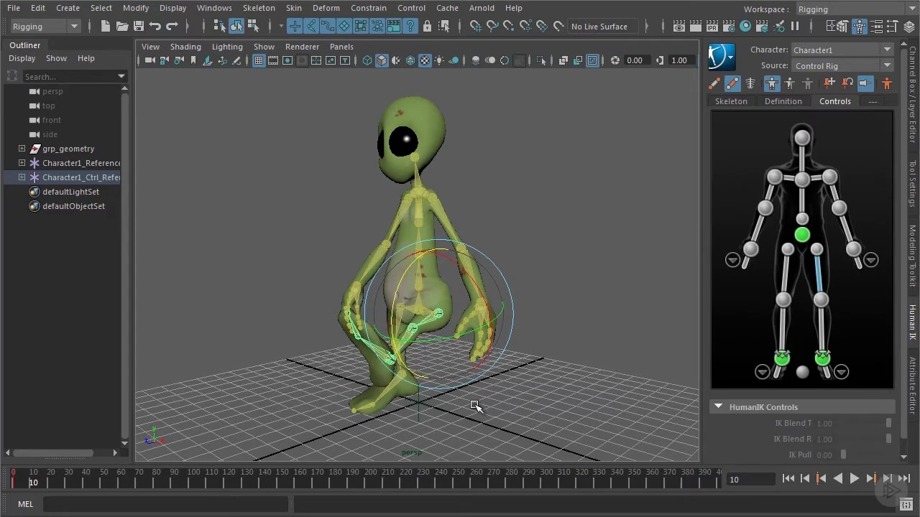
key(s)
Step: Key the rest pose at frames 1 and 20, then play back the leg swing
click(14, 485)
click(14, 486)
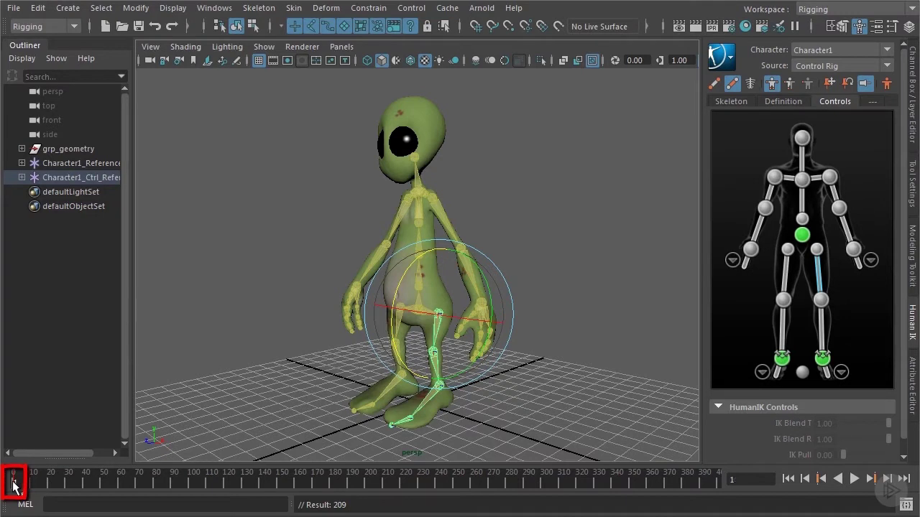
click(51, 483)
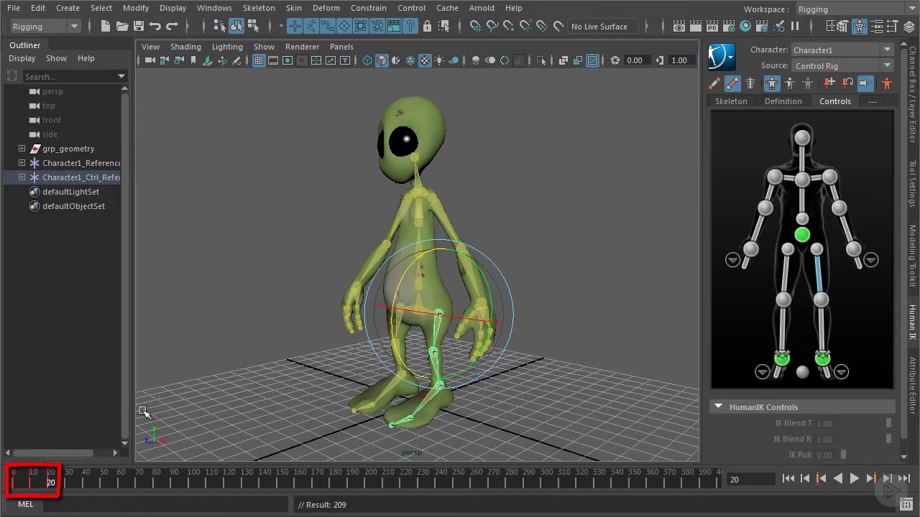
key(alt+v)
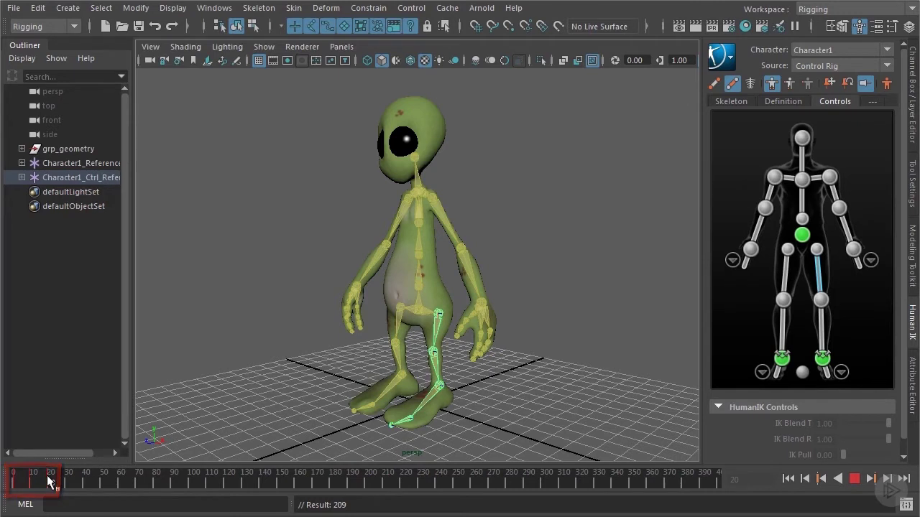
key(alt+v)
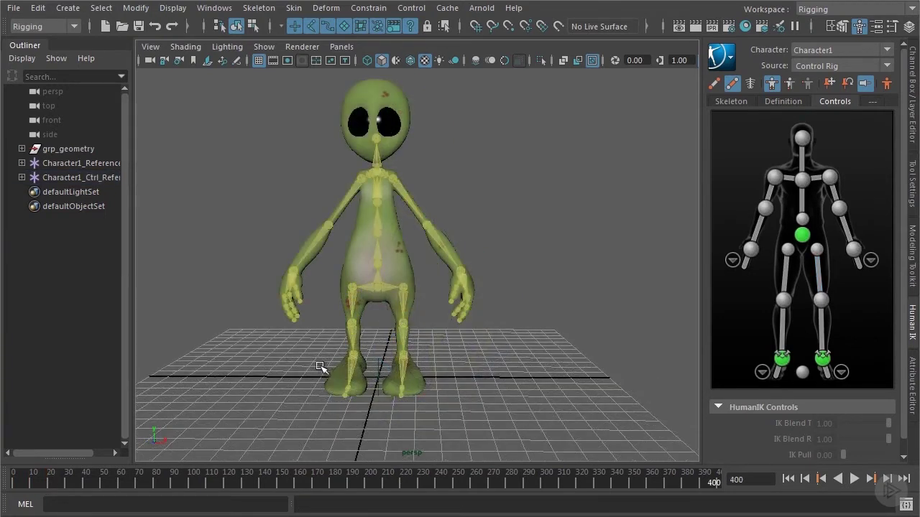
drag(16, 480, 658, 450)
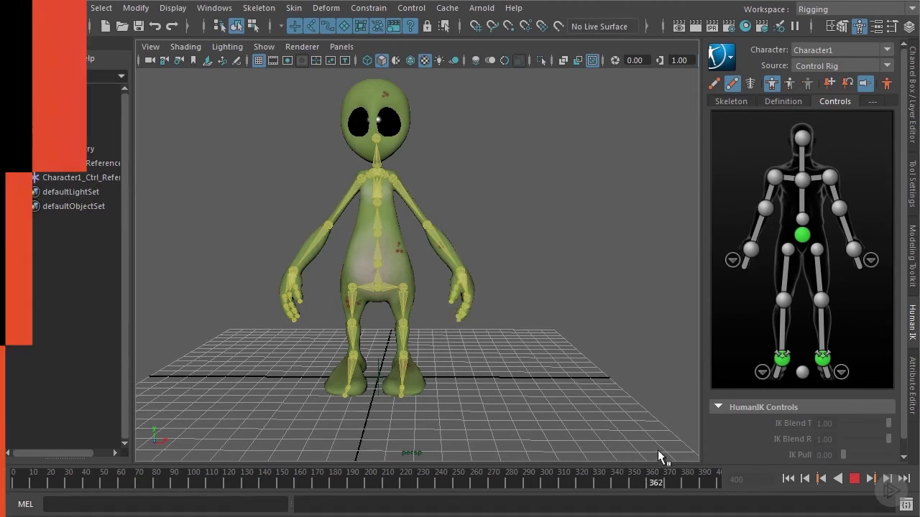